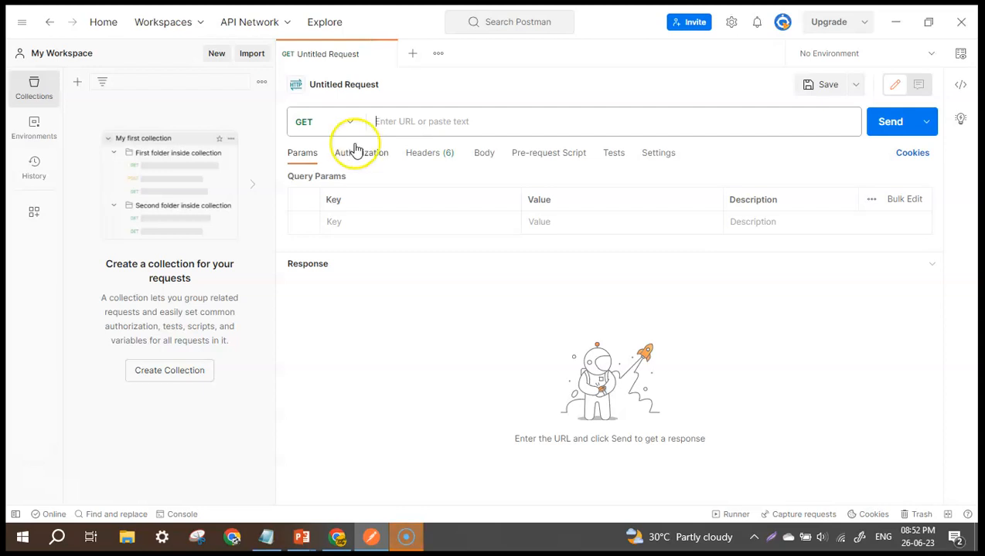
Set the untitled request's method to POST.
{"action": "left_click", "coordinate": [351, 124]}
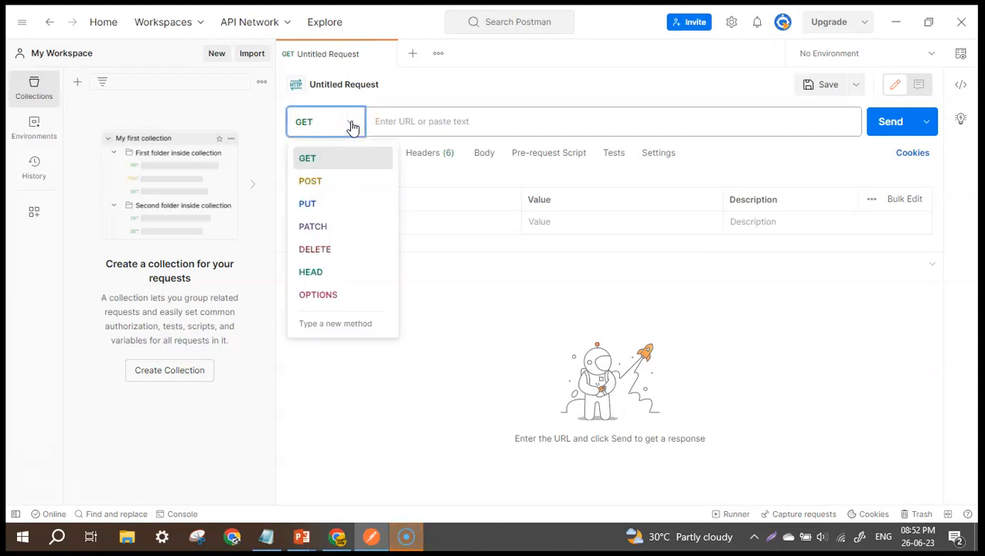
{"action": "left_click", "coordinate": [312, 180]}
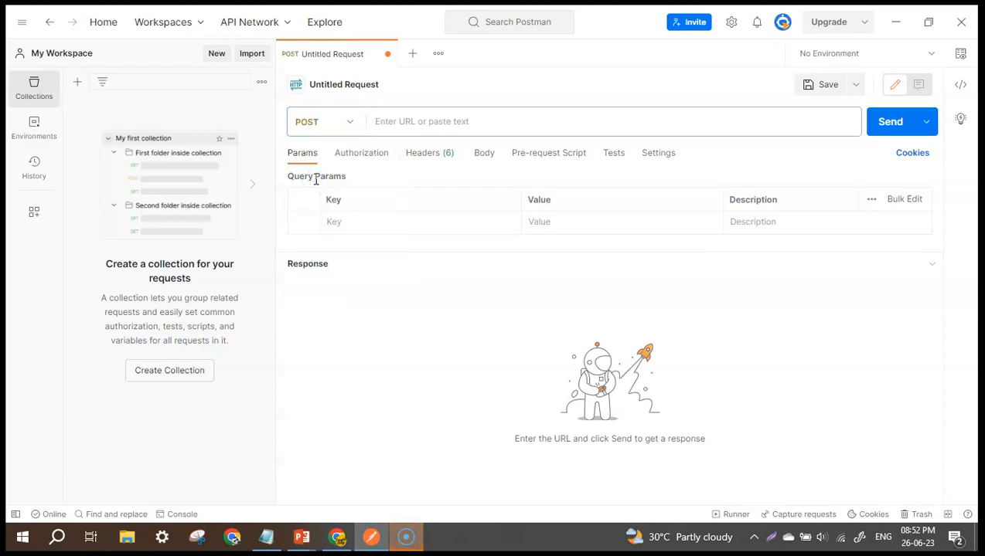
Switch to Chrome and open the reqres.in site in the new tab.
{"action": "left_click", "coordinate": [336, 537]}
{"action": "left_click", "coordinate": [198, 16]}
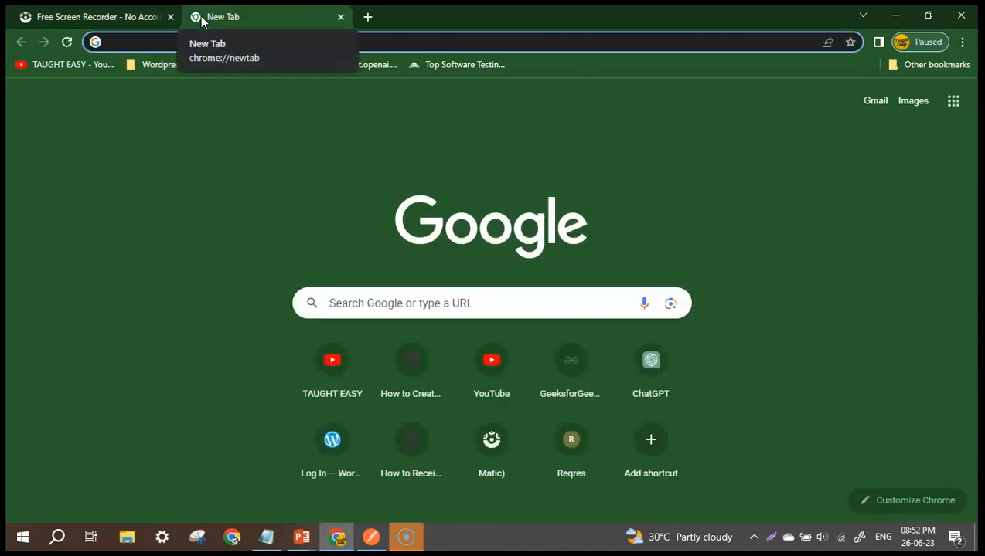
{"action": "type", "text": "re"}
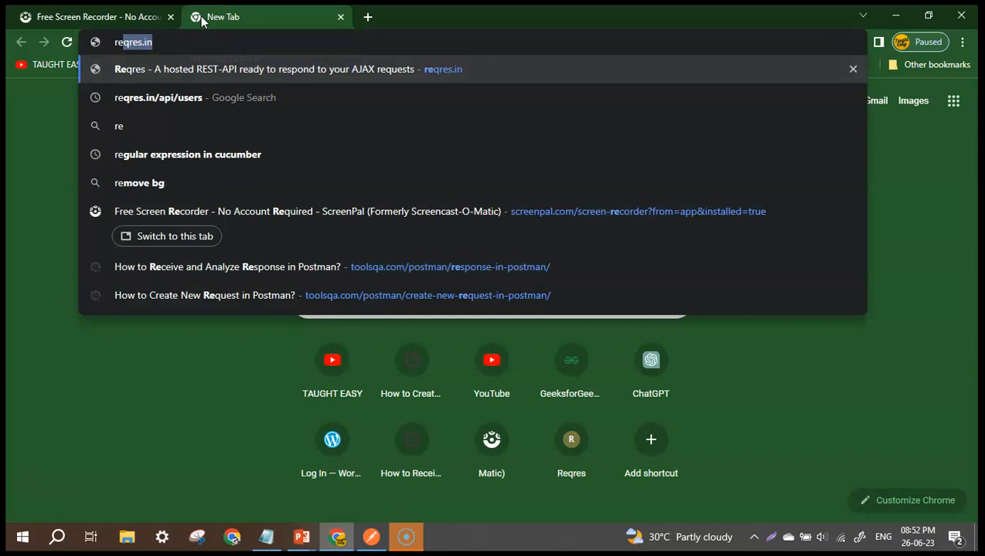
{"action": "key", "text": "Return"}
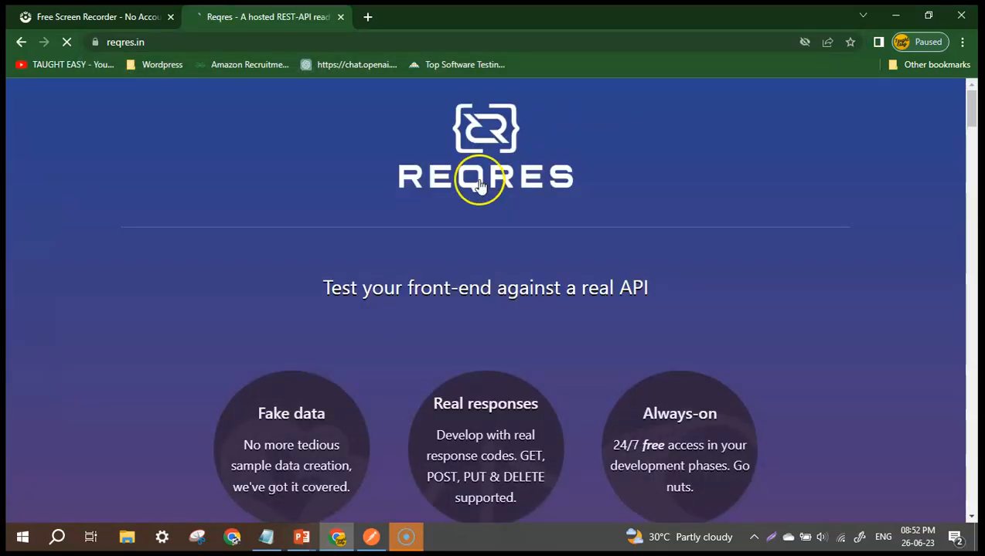
Show the sample request and response for the POST CREATE endpoint on the Reqres page.
{"action": "left_click_drag", "start_coordinate": [971, 123], "coordinate": [961, 197]}
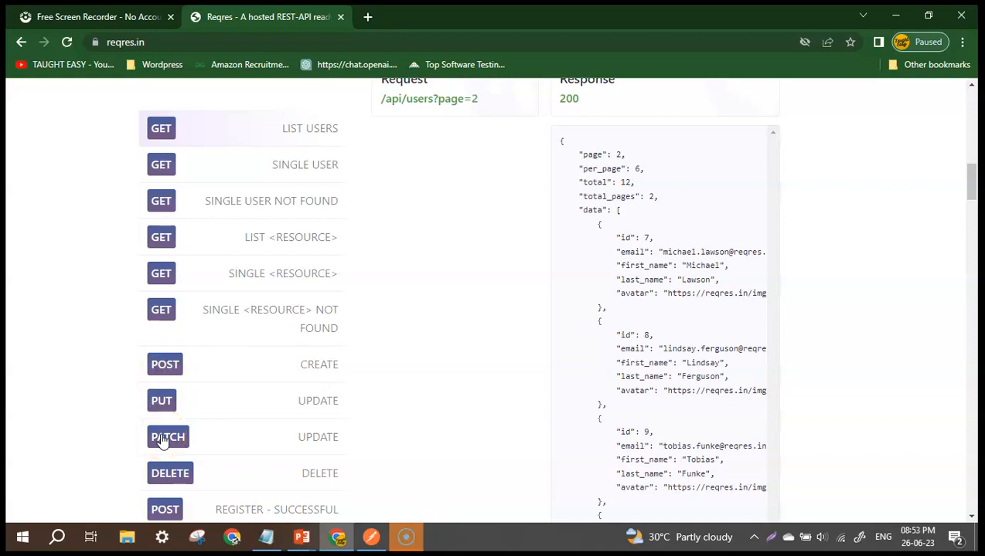
{"action": "left_click", "coordinate": [170, 364]}
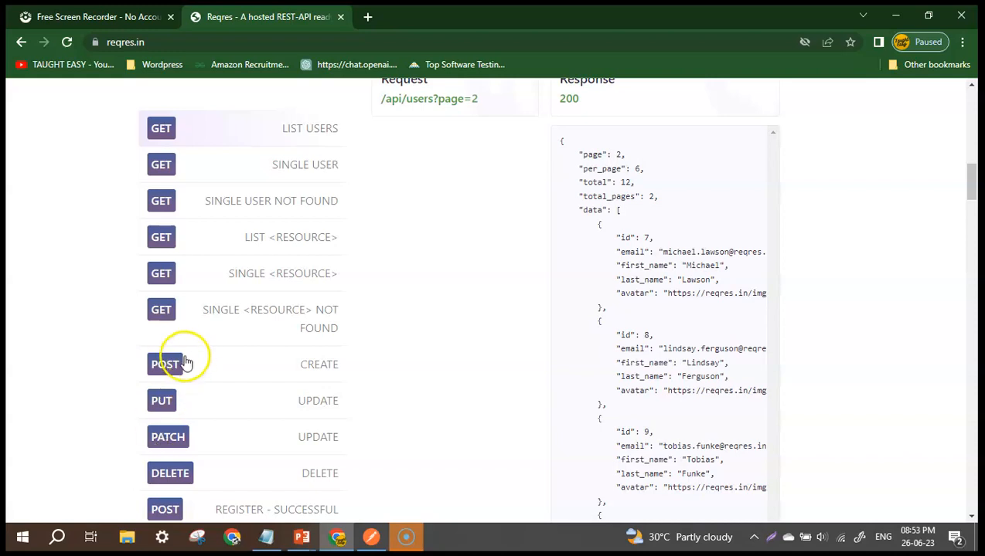
{"action": "left_click_drag", "start_coordinate": [970, 170], "coordinate": [974, 199]}
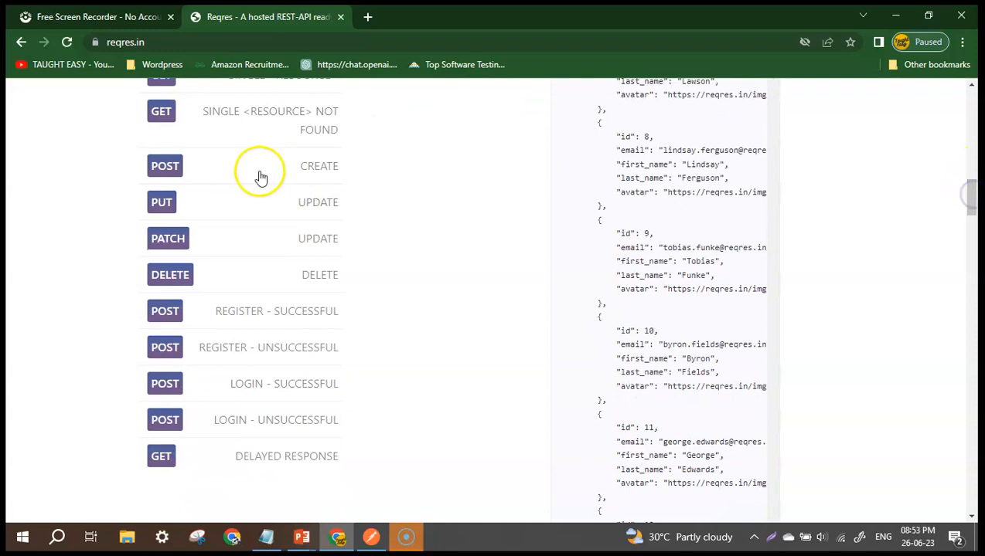
{"action": "left_click", "coordinate": [175, 170]}
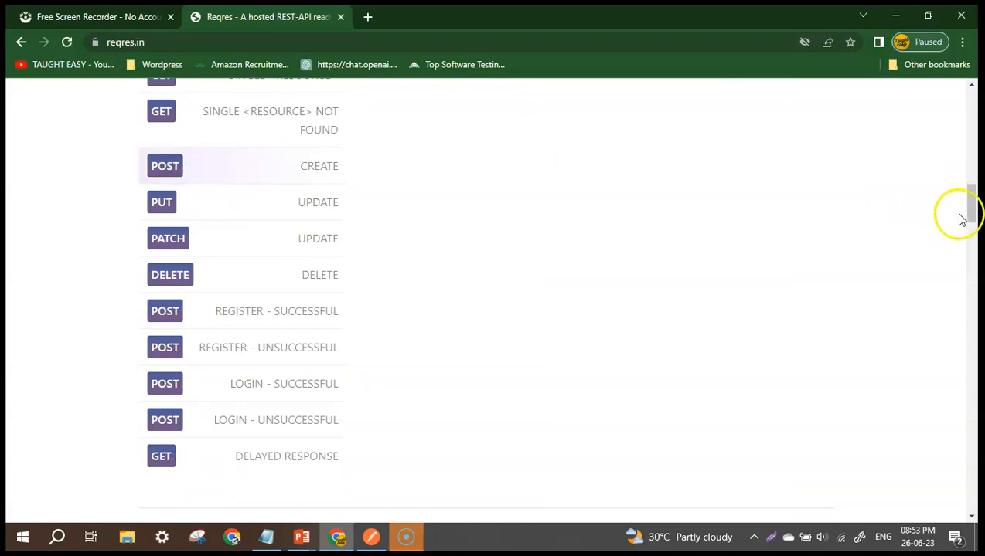
{"action": "left_click_drag", "start_coordinate": [971, 211], "coordinate": [973, 185]}
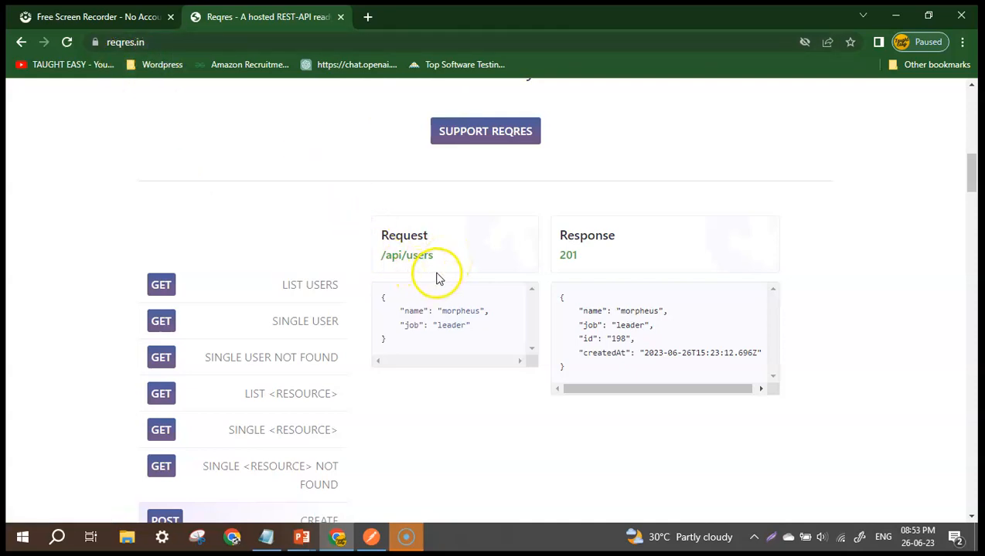
{"action": "left_click", "coordinate": [372, 536]}
{"action": "left_click", "coordinate": [410, 122]}
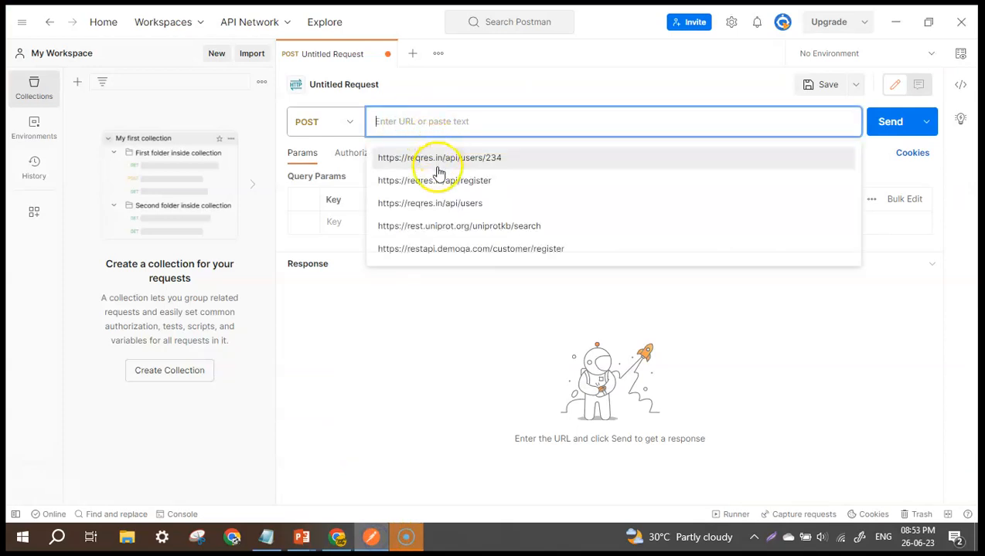
{"action": "left_click", "coordinate": [455, 204]}
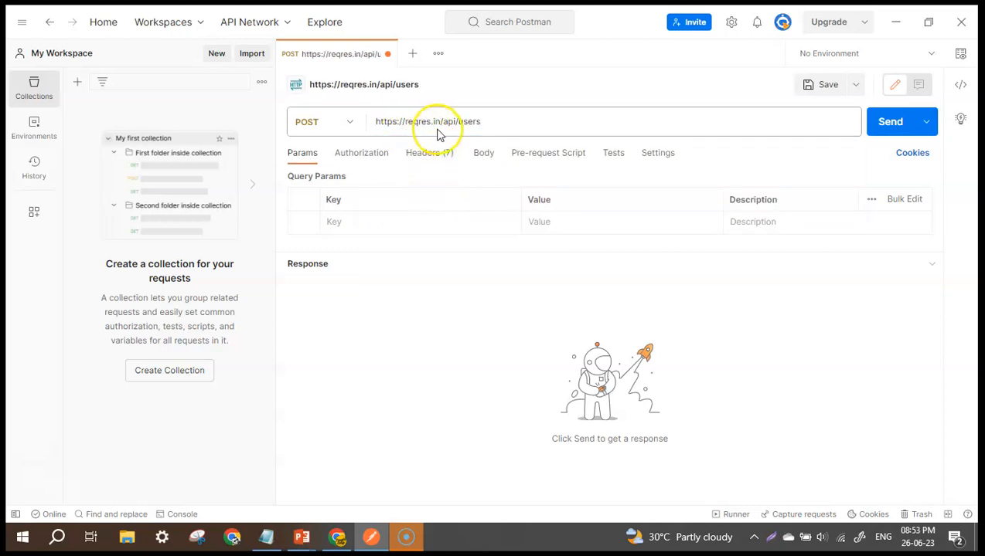
Compare the request URL in Postman with the site address and CREATE endpoint path shown in Chrome.
{"action": "key", "text": "alt+Tab"}
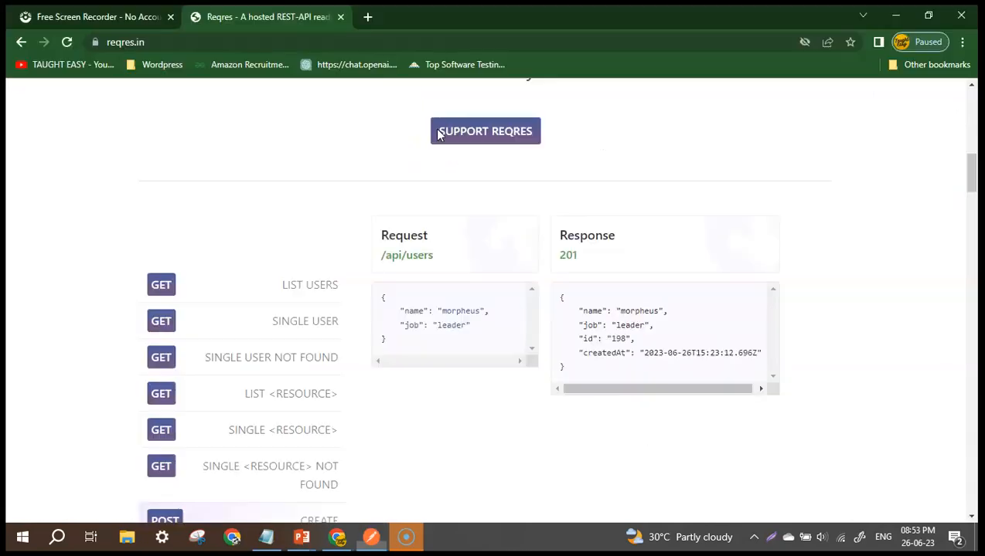
{"action": "left_click", "coordinate": [165, 42]}
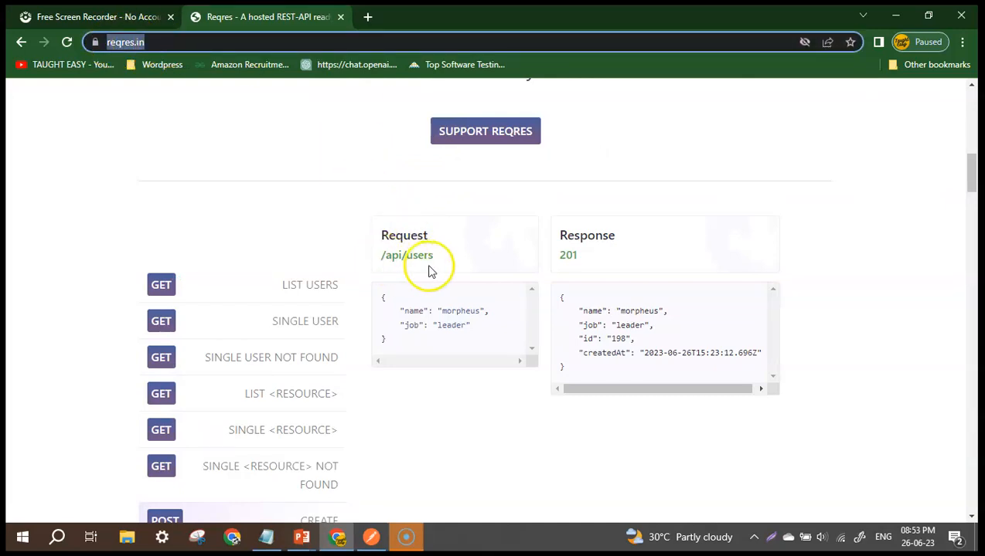
{"action": "key", "text": "alt+Tab"}
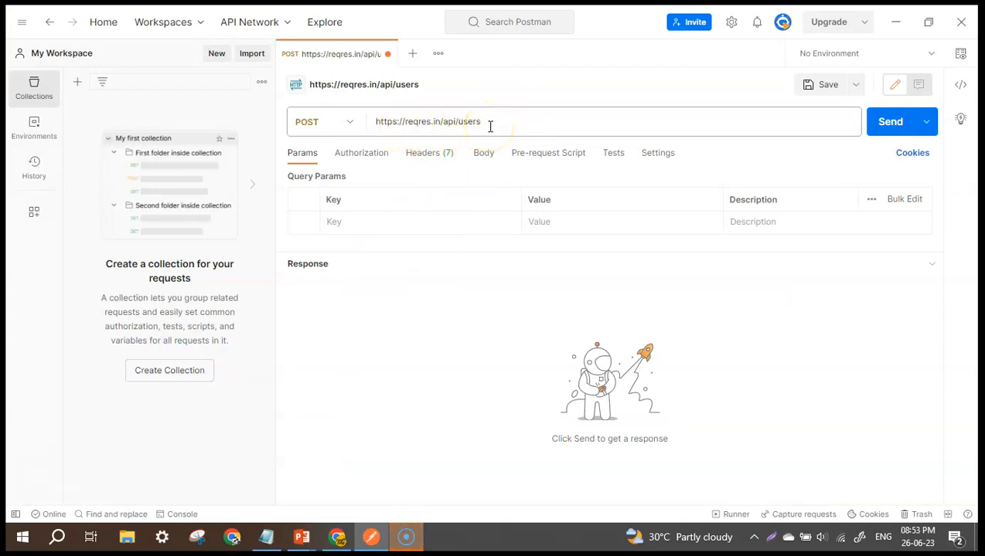
Switch to Chrome and copy the sample JSON request body of the CREATE endpoint.
{"action": "key", "text": "alt+Tab"}
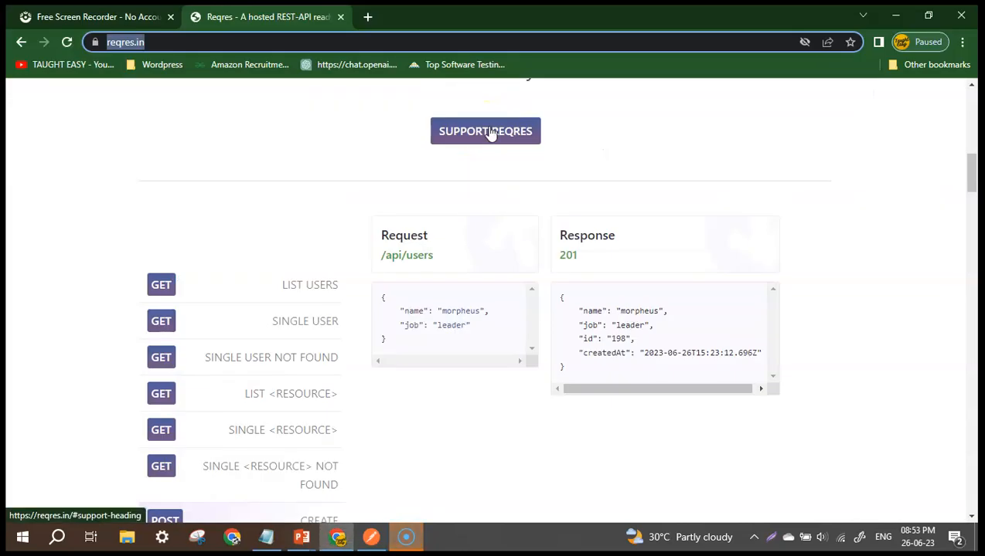
{"action": "left_click_drag", "start_coordinate": [395, 341], "coordinate": [383, 299]}
{"action": "key", "text": "ctrl+c"}
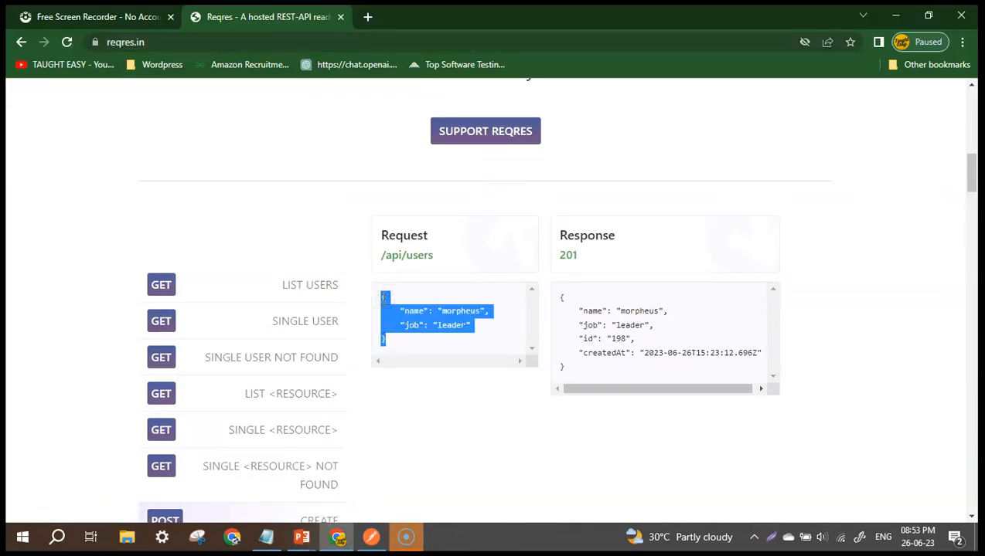
Return to Postman and append /234 to the request URL.
{"action": "key", "text": "alt+Tab"}
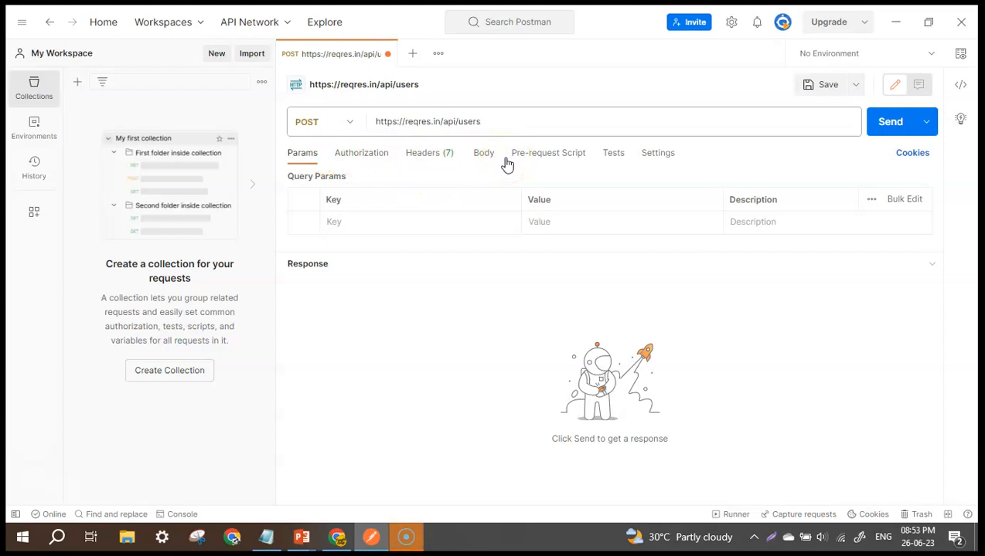
{"action": "type", "text": "/234"}
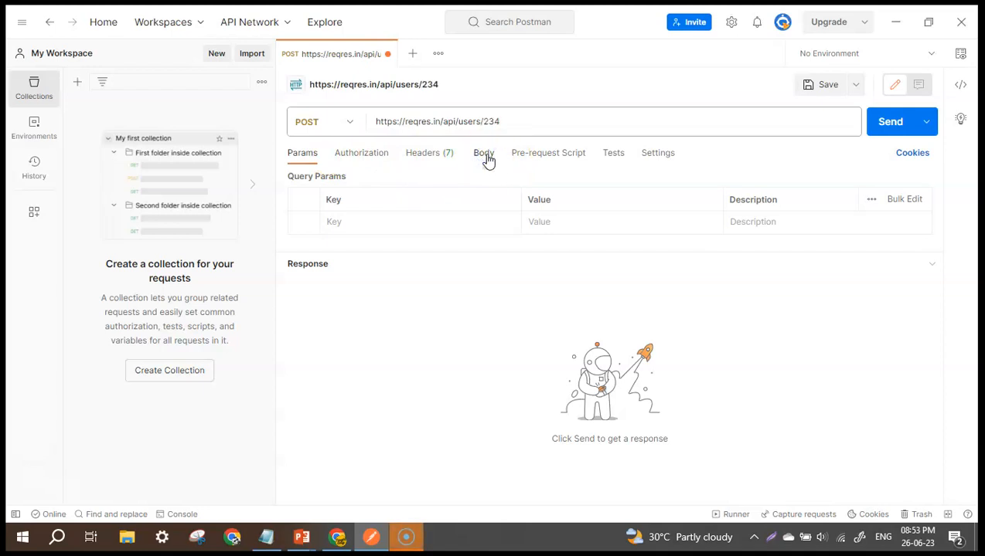
Give the request a raw JSON body and paste in the copied data with name "morpheus" and job "leader".
{"action": "left_click", "coordinate": [486, 157]}
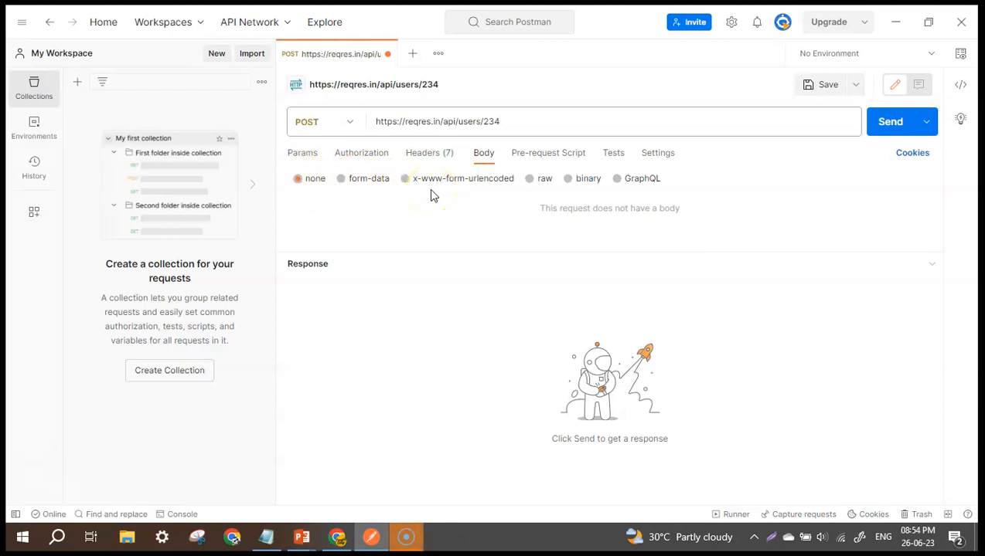
{"action": "left_click", "coordinate": [531, 181]}
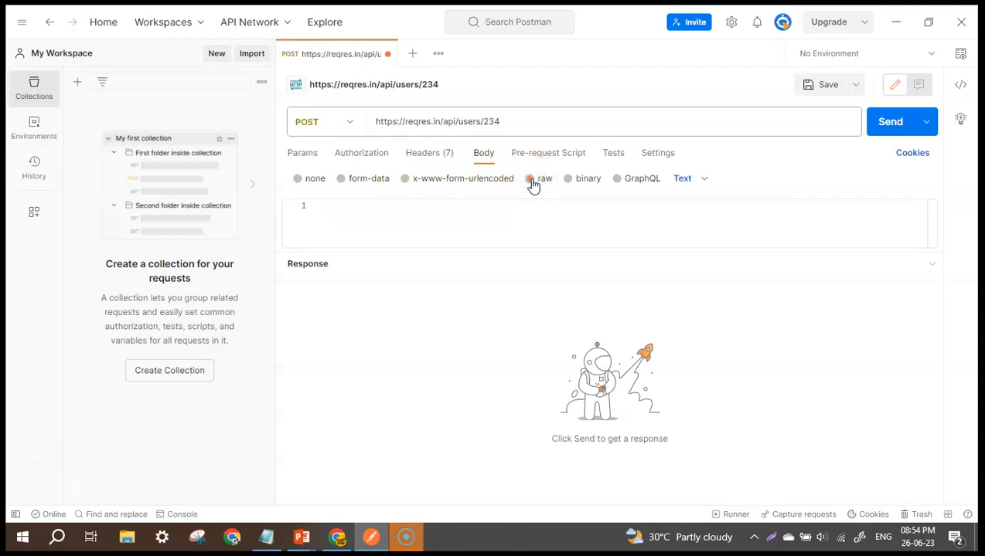
{"action": "left_click", "coordinate": [702, 181]}
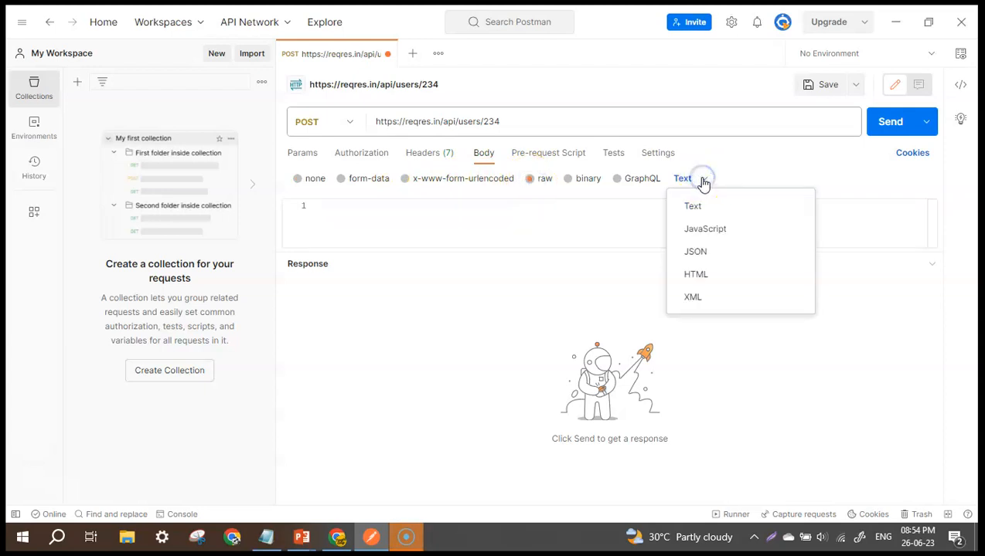
{"action": "left_click", "coordinate": [685, 251]}
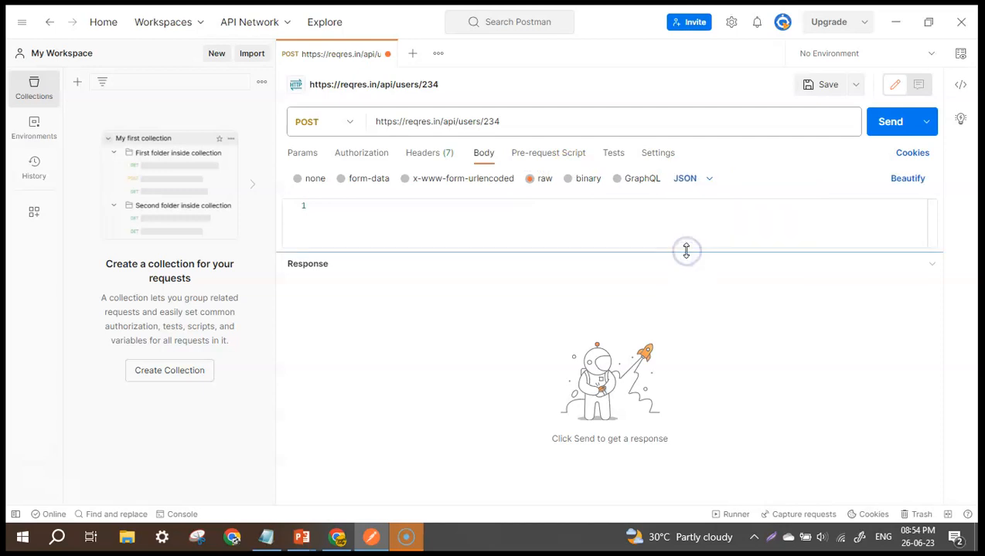
{"action": "left_click", "coordinate": [527, 224]}
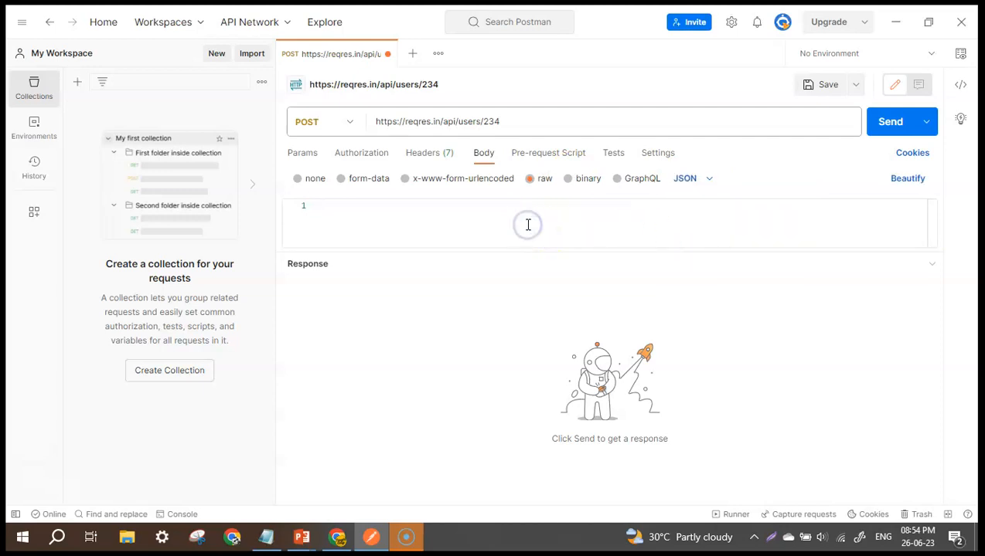
{"action": "key", "text": "ctrl+v"}
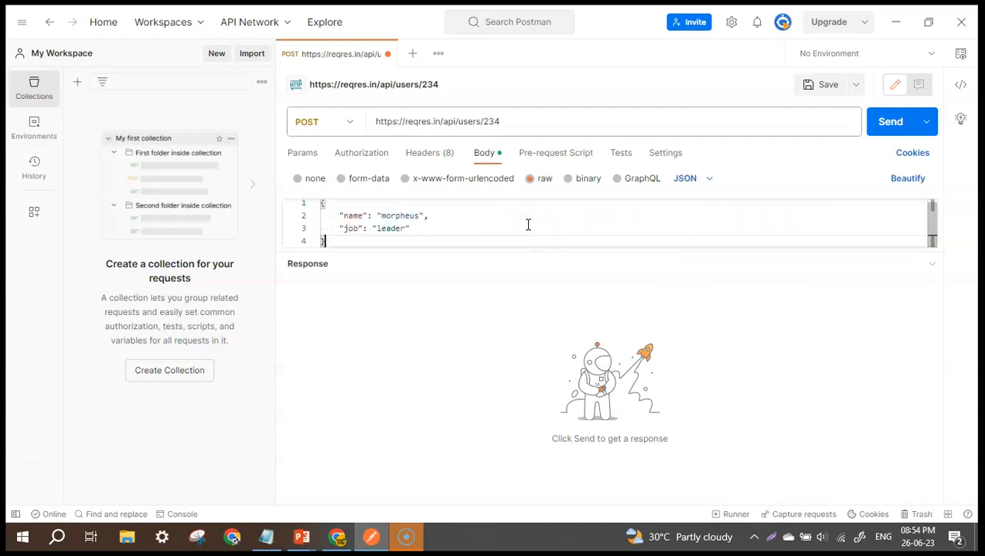
Check the request's method, URL and body in Postman against the Reqres CREATE example and its expected response.
{"action": "key", "text": "alt+Tab"}
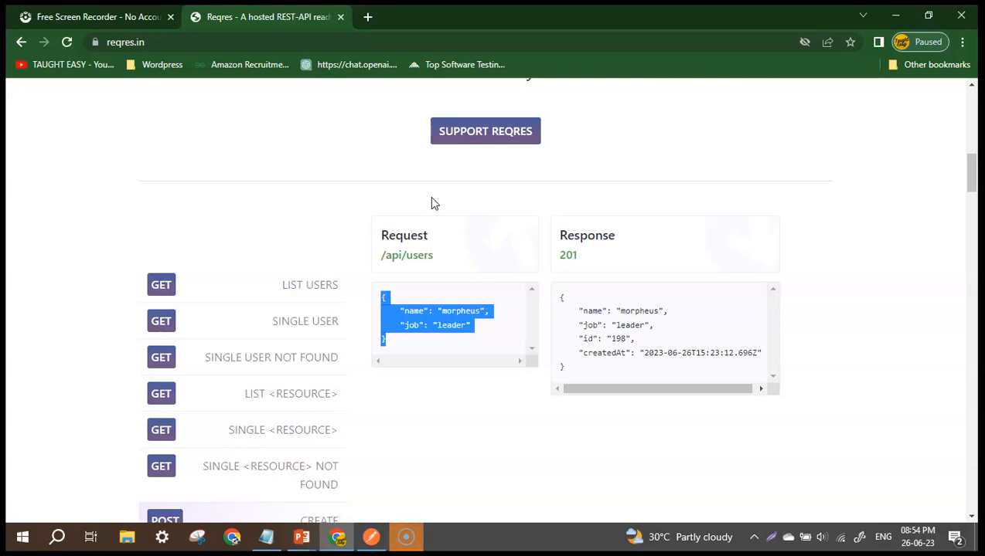
{"action": "key", "text": "alt+Tab"}
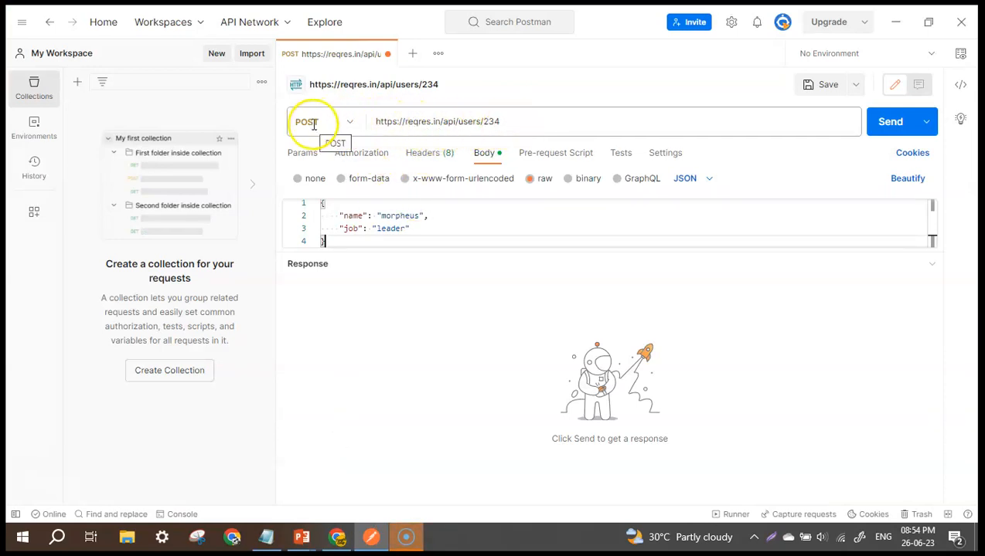
{"action": "left_click", "coordinate": [358, 238]}
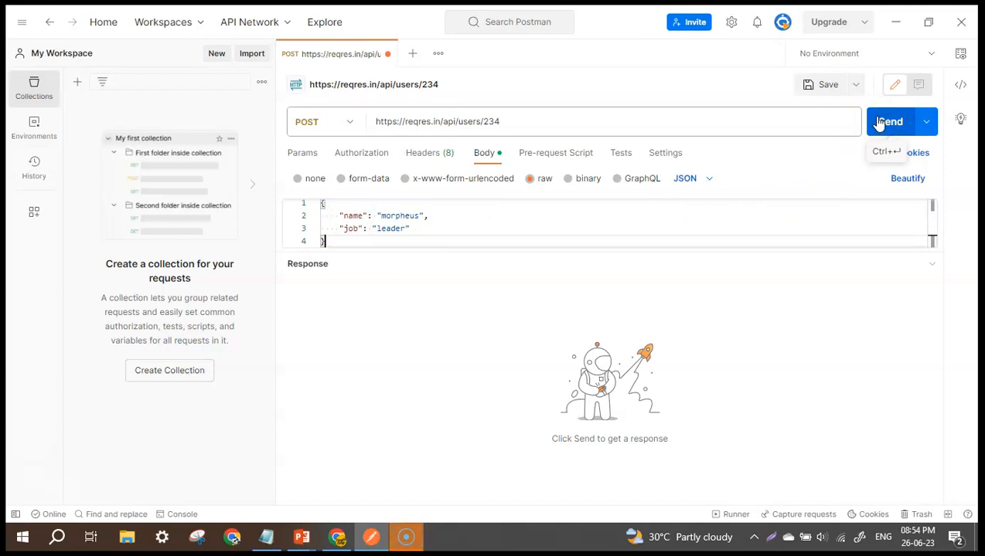
{"action": "key", "text": "alt+Tab"}
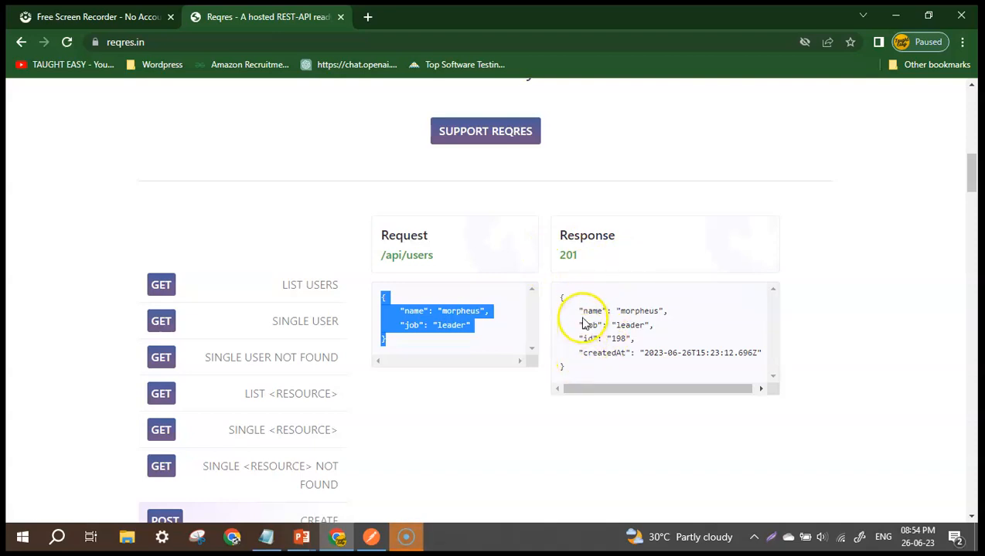
{"action": "key", "text": "alt+Tab"}
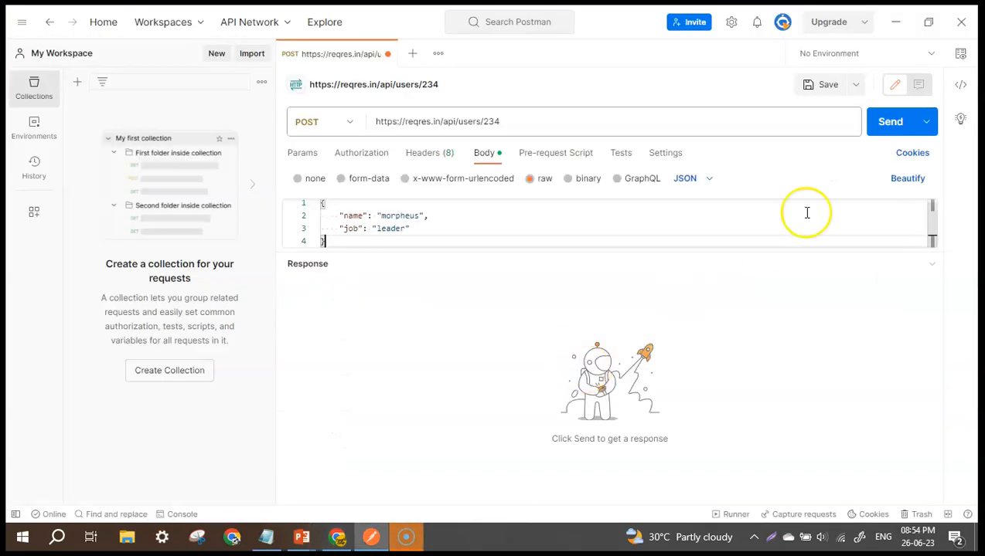
Send the POST request and highlight the id line in the response body.
{"action": "left_click", "coordinate": [893, 125]}
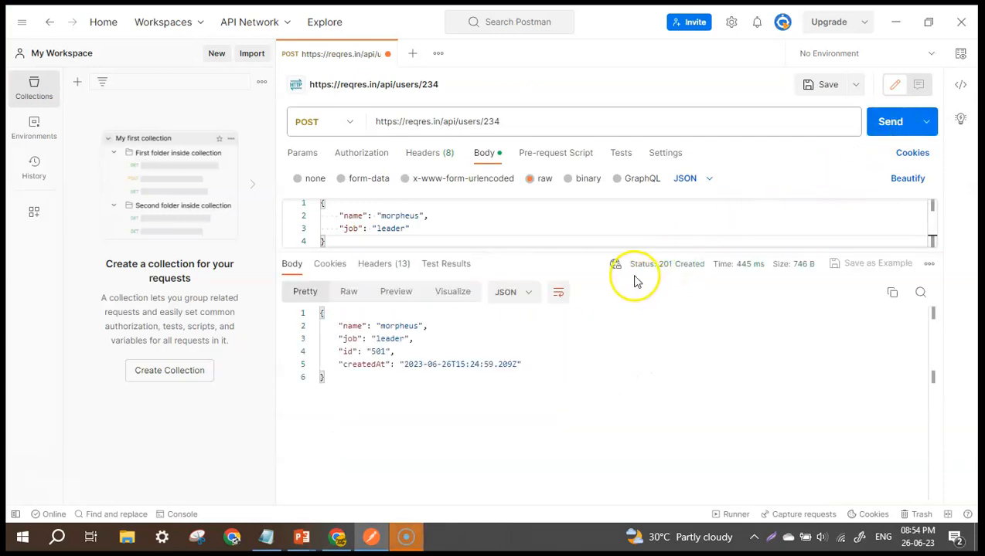
{"action": "mouse_move", "coordinate": [648, 275]}
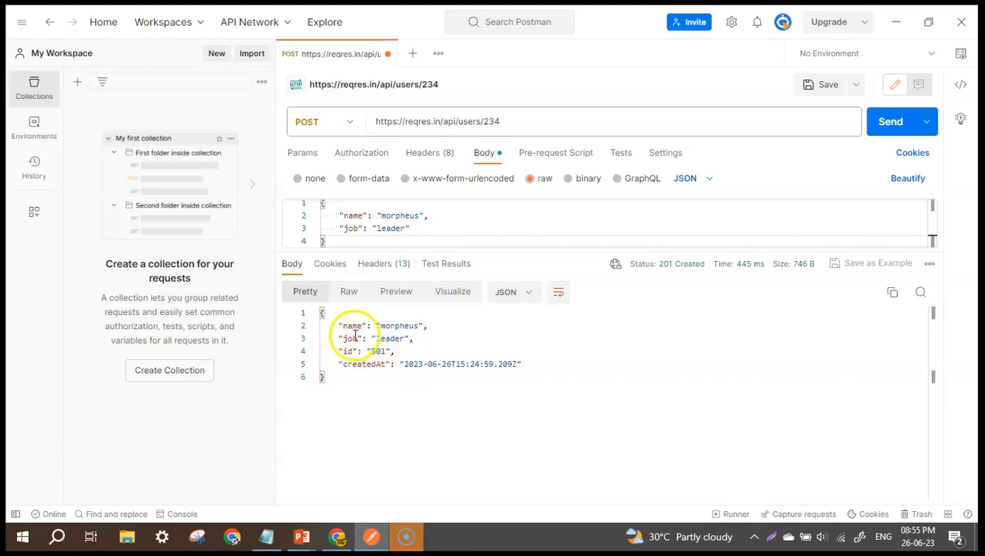
{"action": "left_click_drag", "start_coordinate": [399, 354], "coordinate": [337, 354]}
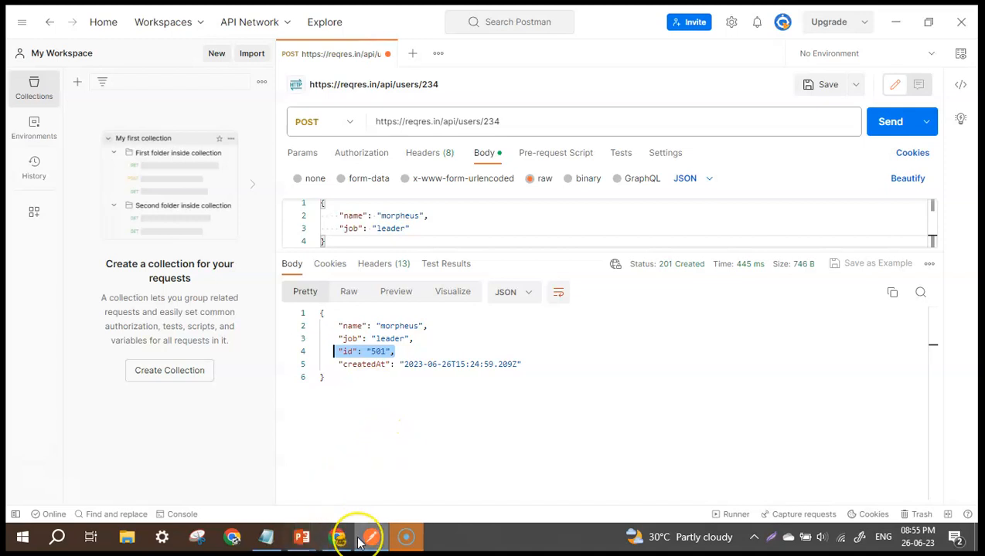
Switch to the PowerPoint slide show explaining the POST request.
{"action": "mouse_move", "coordinate": [360, 543]}
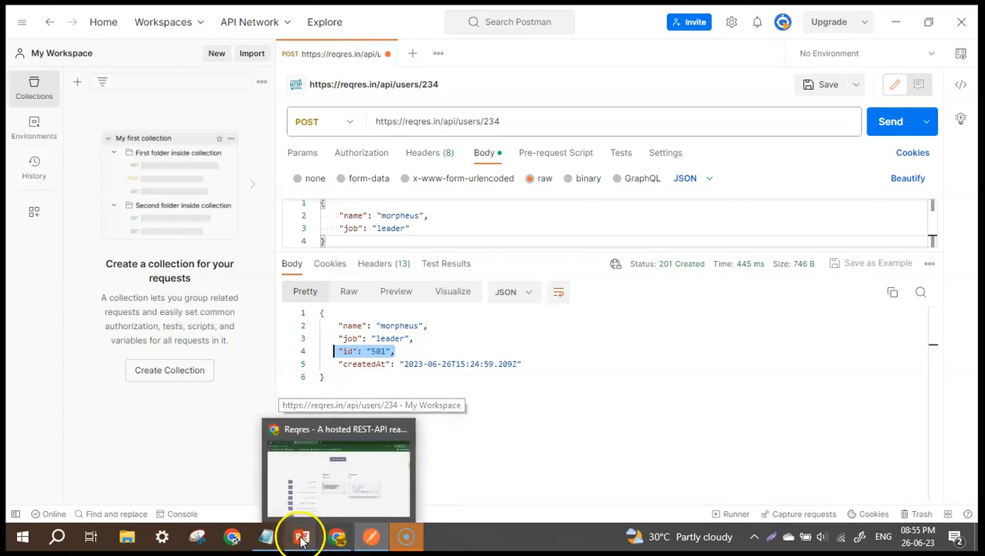
{"action": "mouse_move", "coordinate": [302, 539]}
{"action": "left_click", "coordinate": [362, 461]}
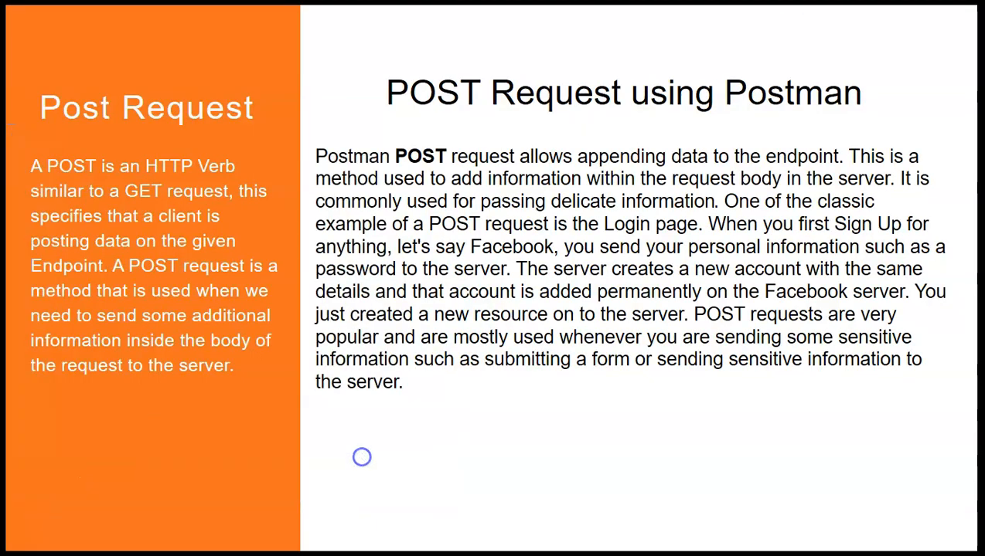